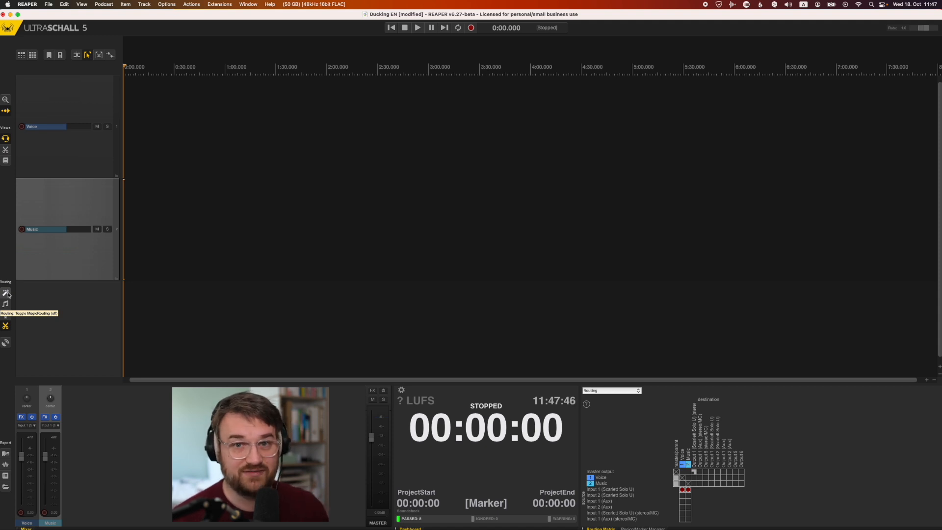
Import the music file "On the Delta" onto the Music track at the start of the timeline
{"action": "left_click", "coordinate": [55, 156]}
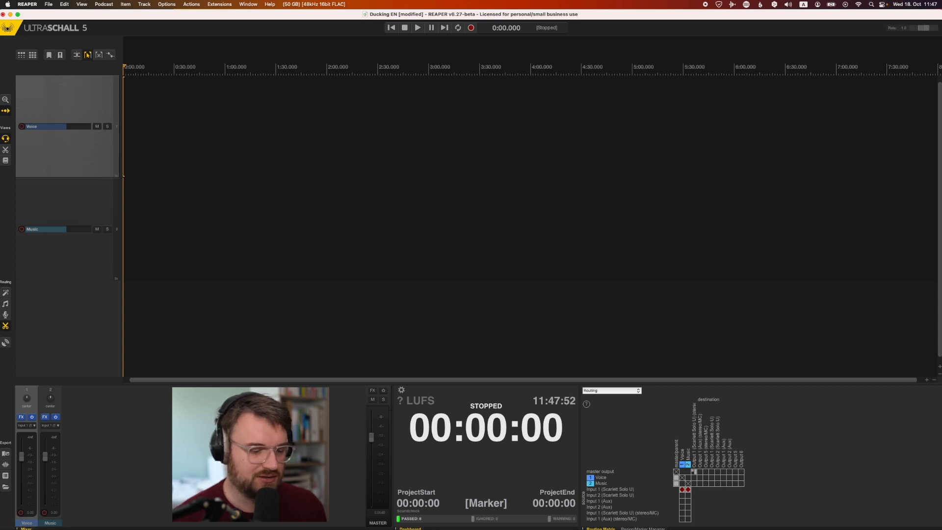
{"action": "left_click_drag", "start_coordinate": [304, 282], "coordinate": [138, 255]}
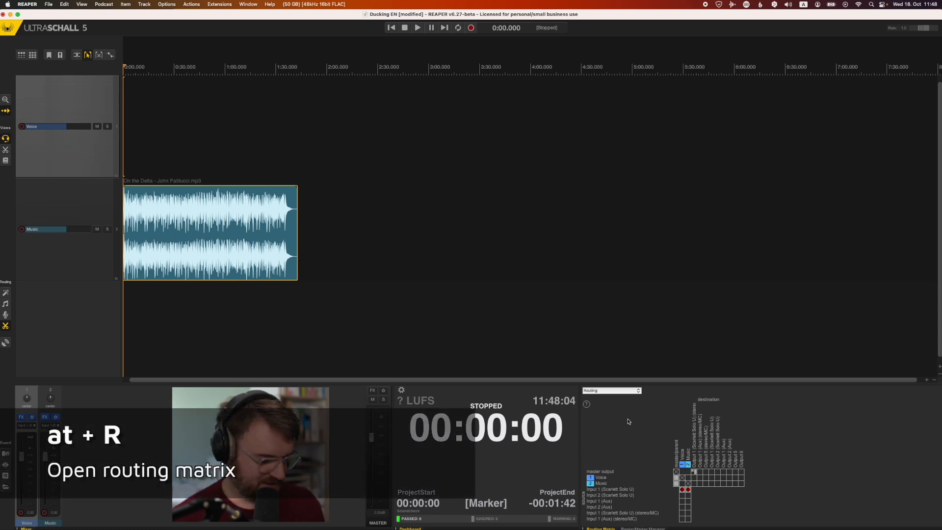
In the routing matrix, remove the master output's send to Output 1 (Scarlett Solo U) stereo and route the Music track there instead
{"action": "key", "text": "alt+r"}
{"action": "key", "text": "alt+r"}
{"action": "key", "text": "alt+r"}
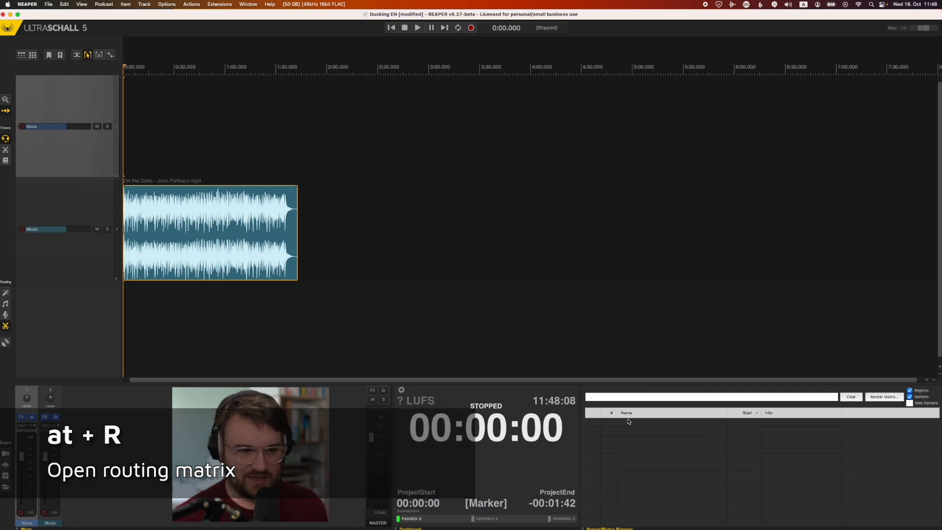
{"action": "key", "text": "alt+r"}
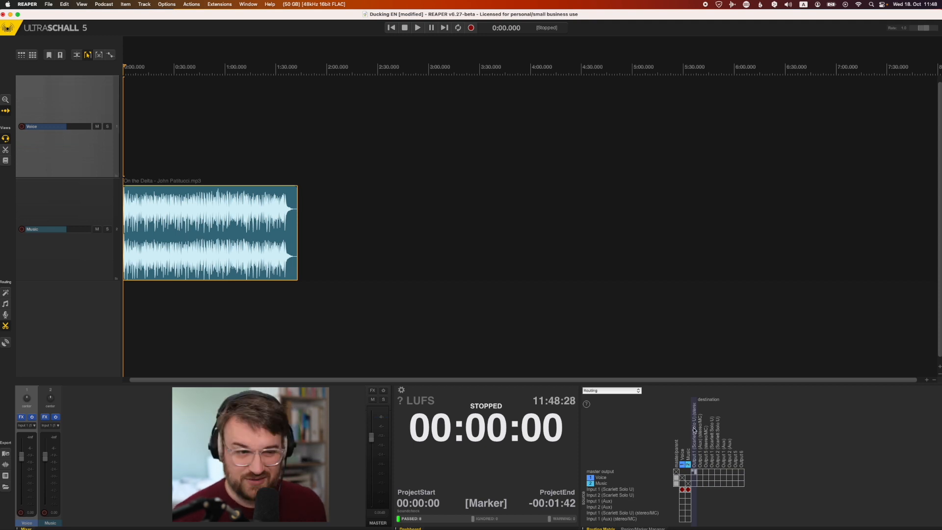
{"action": "left_click", "coordinate": [695, 472], "text": "alt"}
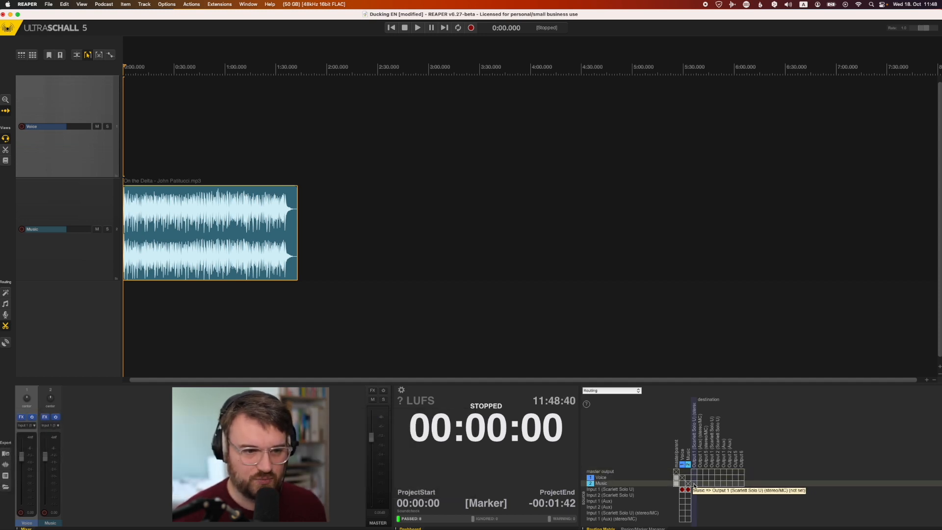
{"action": "left_click", "coordinate": [693, 483]}
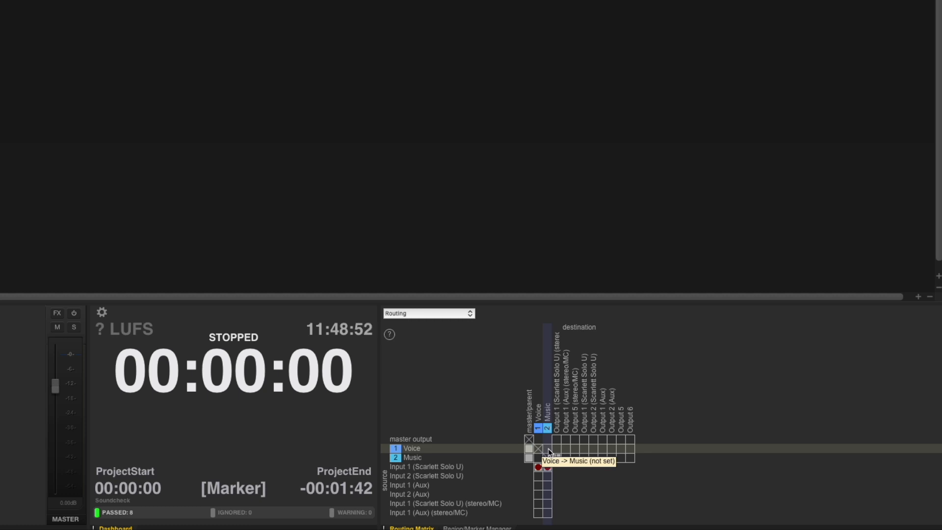
Create a send from the Voice track to the Music track, feeding audio 1/2 into new receiving channels 3/4
{"action": "left_click", "coordinate": [548, 449]}
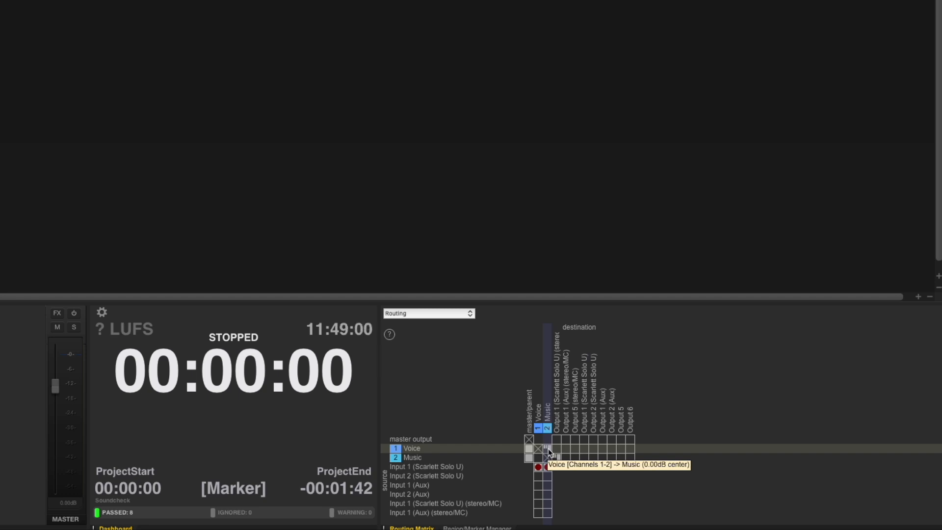
{"action": "left_click", "coordinate": [547, 446]}
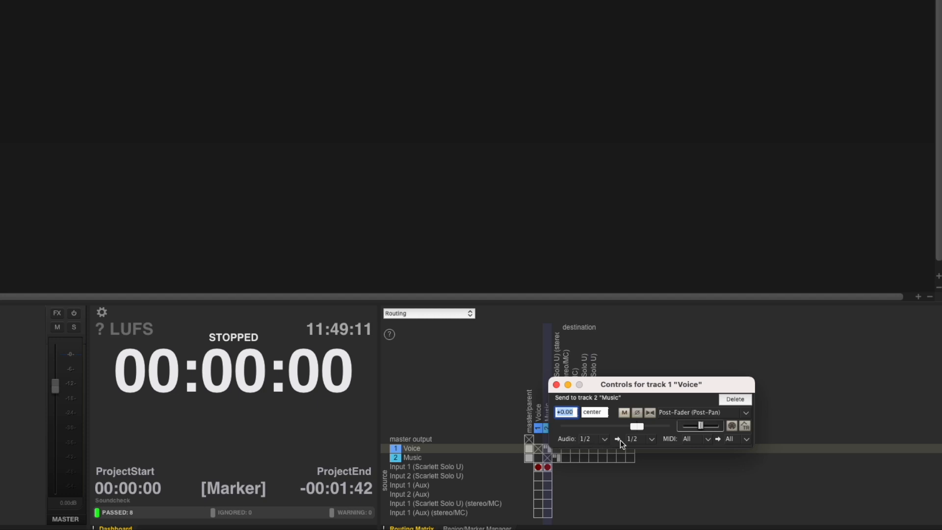
{"action": "left_click", "coordinate": [642, 439]}
{"action": "mouse_move", "coordinate": [734, 491]}
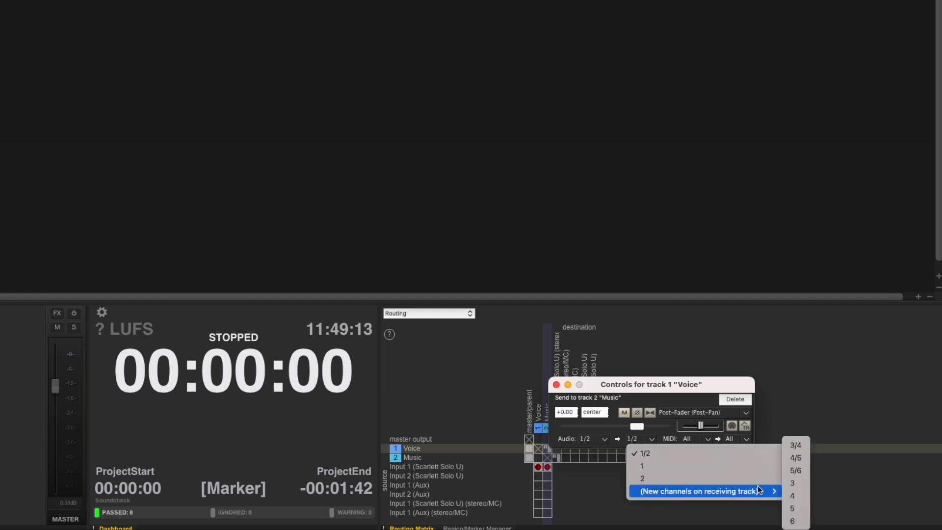
{"action": "left_click", "coordinate": [795, 446]}
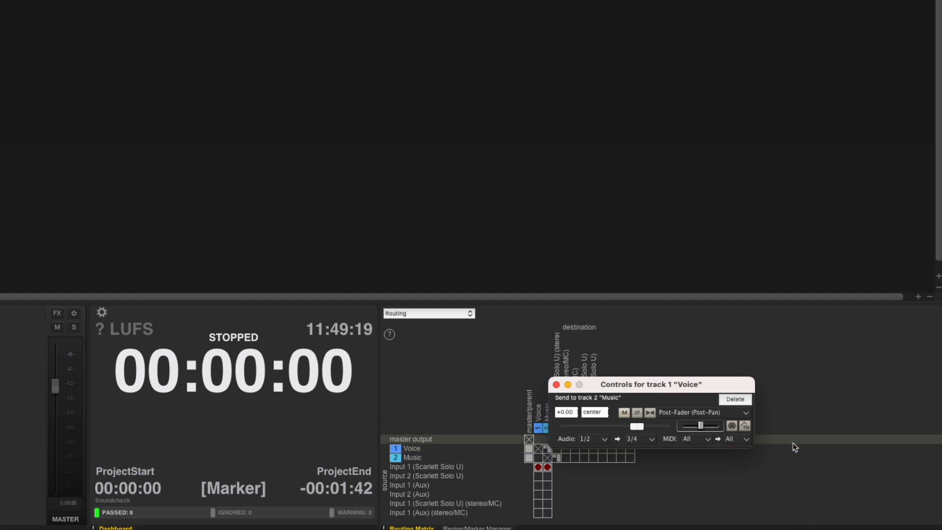
{"action": "left_click", "coordinate": [556, 384]}
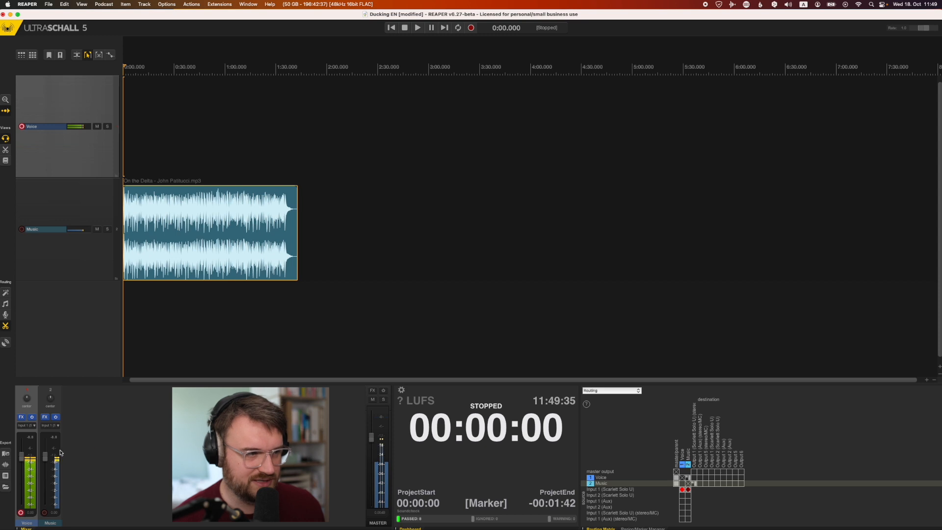
Play the music briefly twice alongside the live voice to compare the Voice and Music track levels
{"action": "key", "text": "space"}
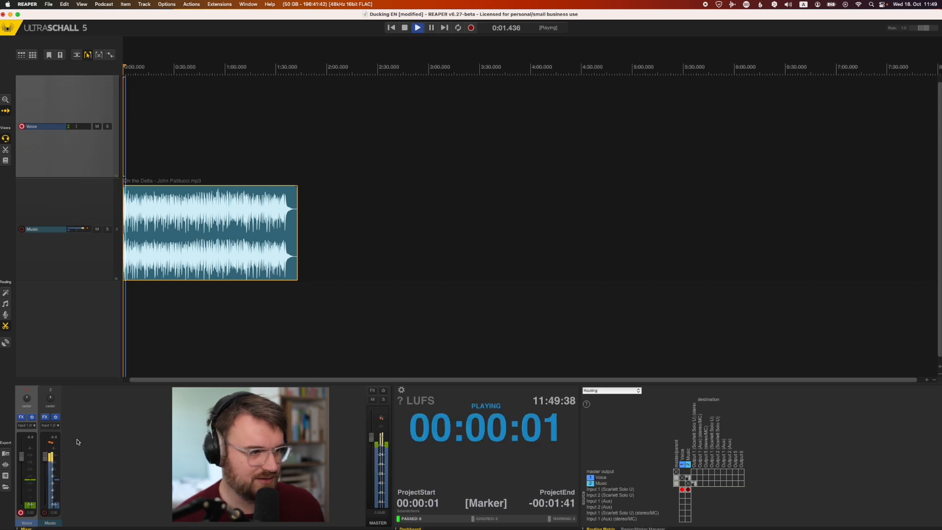
{"action": "key", "text": "space"}
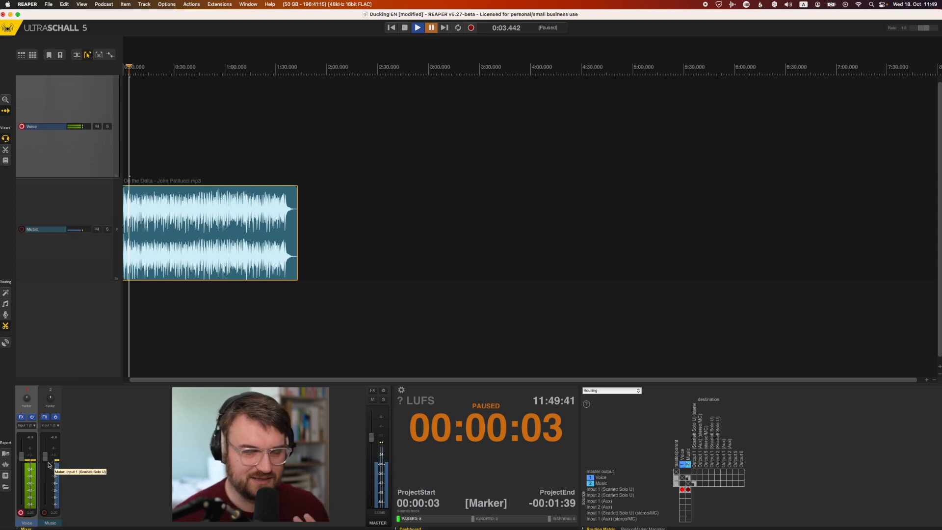
{"action": "key", "text": "space"}
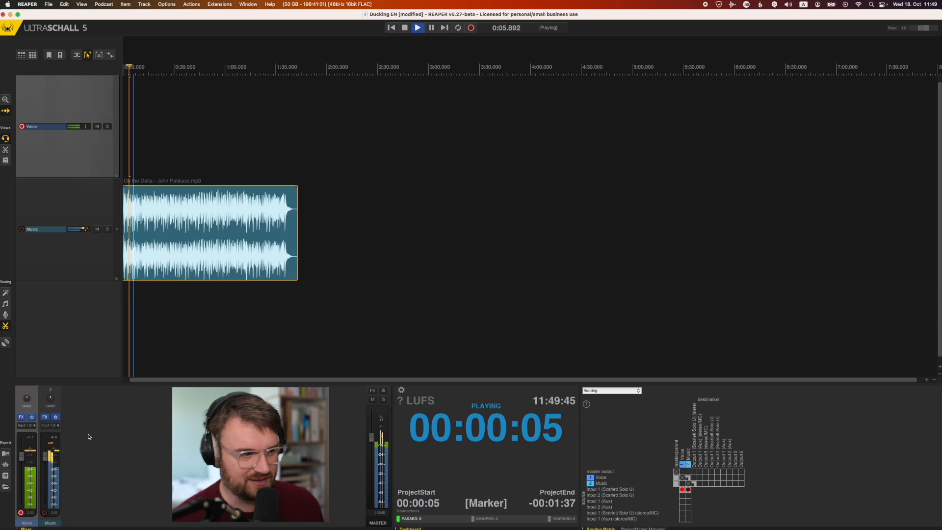
{"action": "key", "text": "space"}
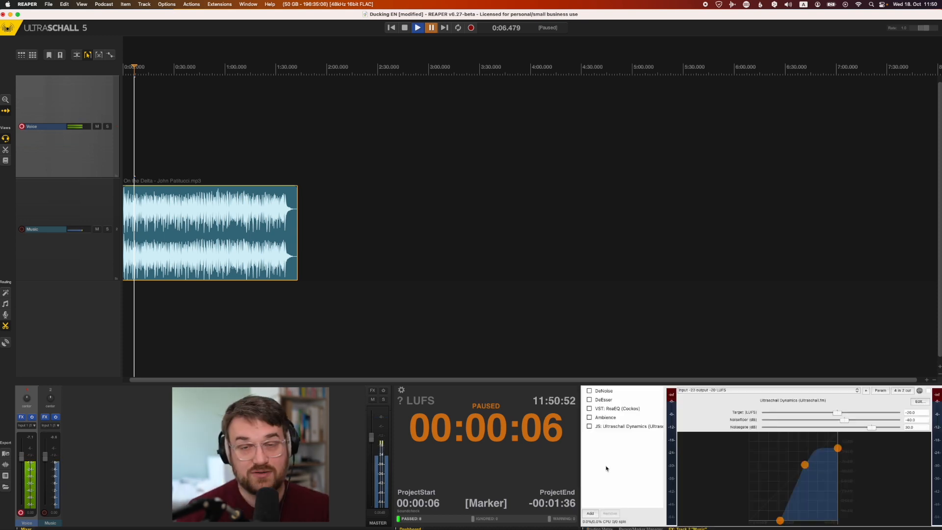
Add the VST: ReaComp (Cockos) compressor with its Ultraschall - Ducking preset to the Music track's effects
{"action": "left_click", "coordinate": [590, 513]}
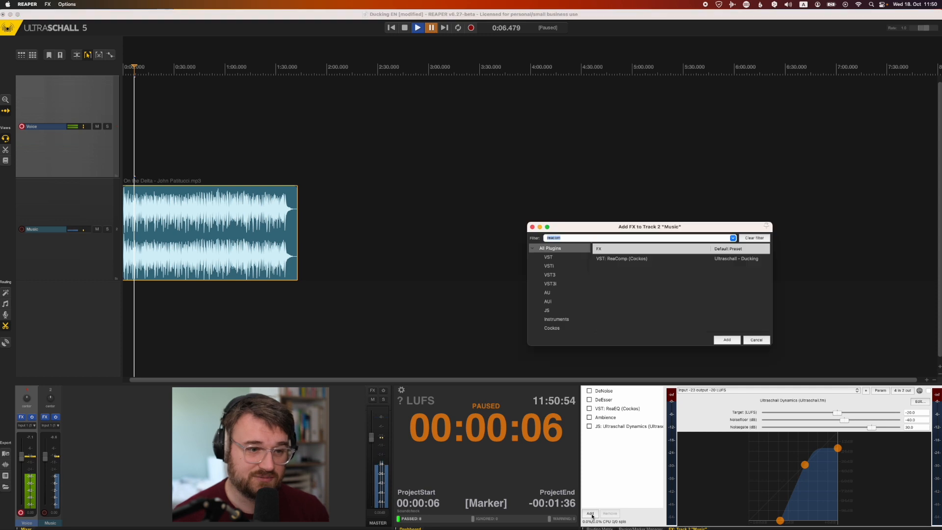
{"action": "left_click", "coordinate": [616, 260]}
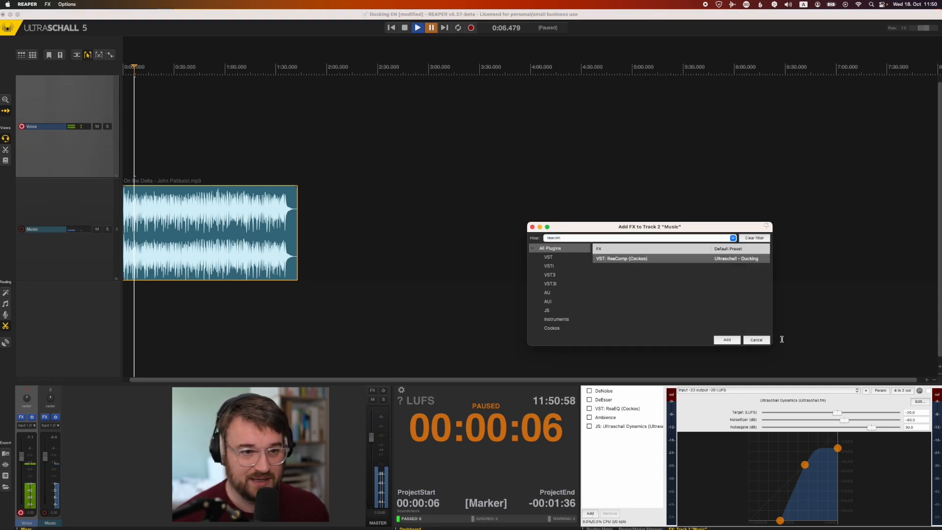
{"action": "left_click", "coordinate": [725, 339]}
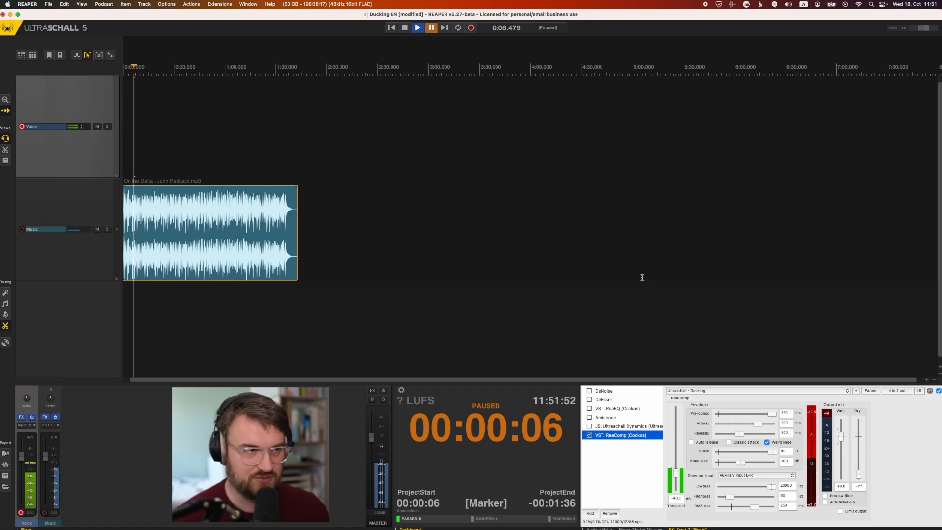
Return to the project start and play the music while speaking to test the ducking effect
{"action": "left_click", "coordinate": [405, 28]}
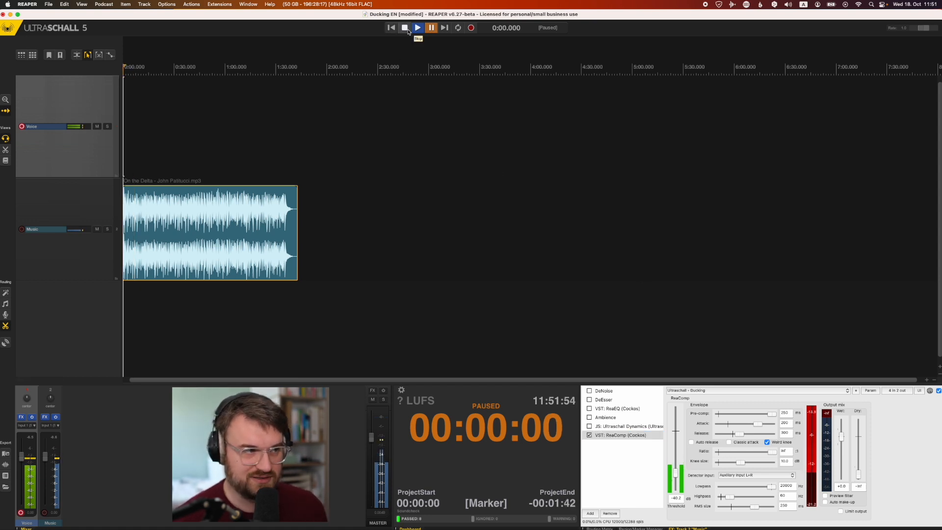
{"action": "key", "text": "space"}
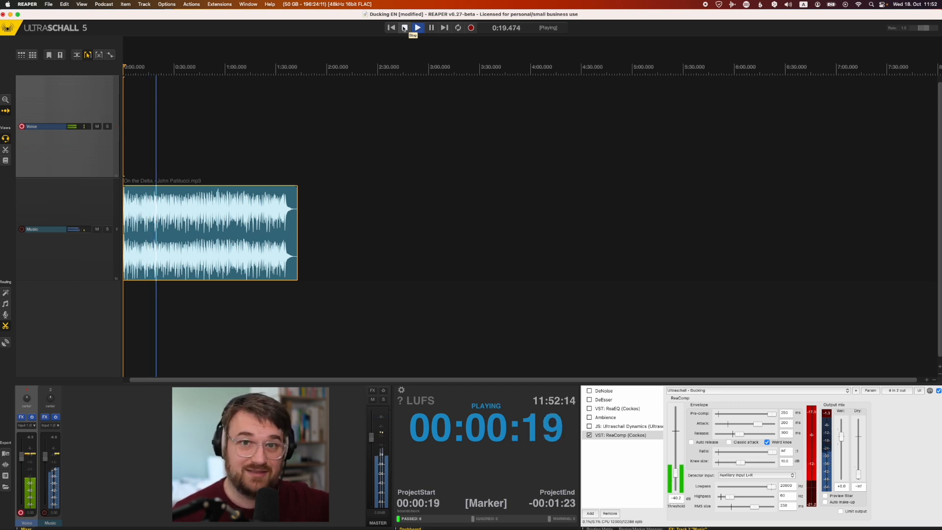
{"action": "left_click", "coordinate": [404, 28]}
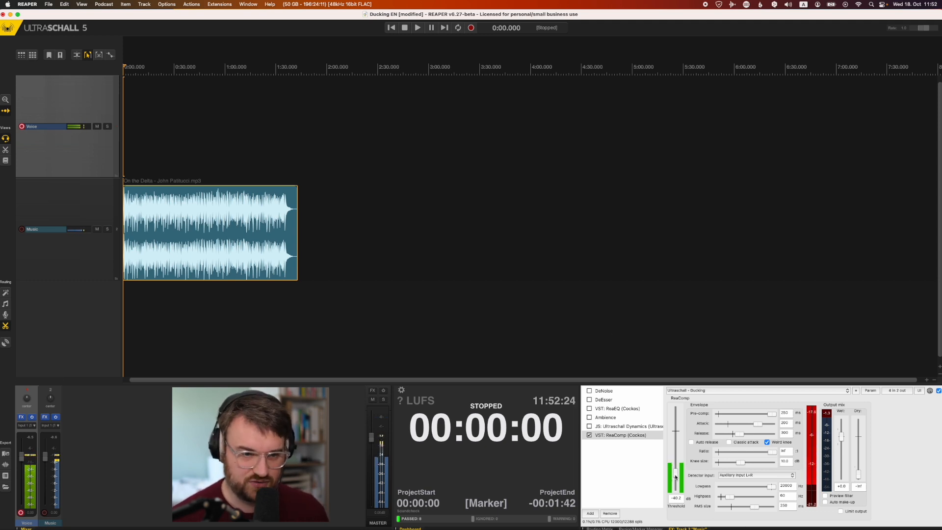
Set ReaComp's threshold to about -39 dB and its release to 700 ms
{"action": "left_click_drag", "start_coordinate": [676, 475], "coordinate": [675, 457]}
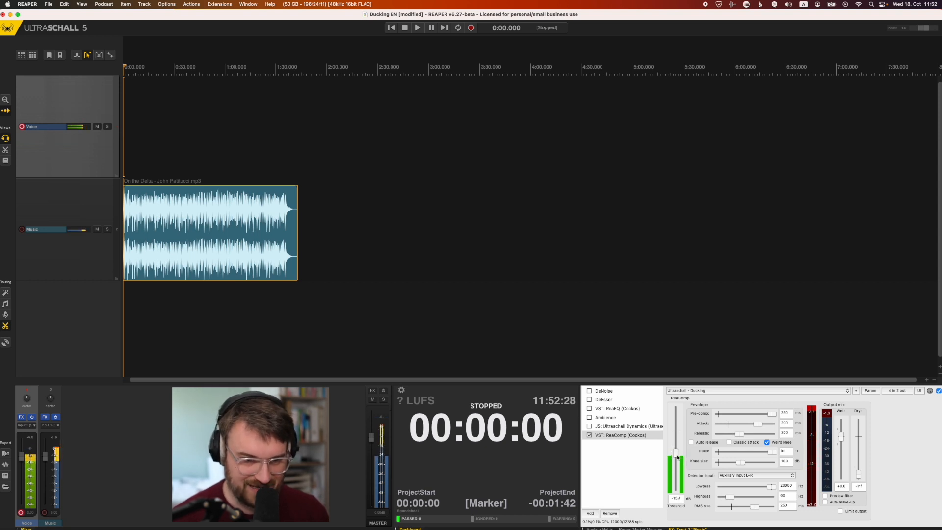
{"action": "left_click_drag", "start_coordinate": [676, 457], "coordinate": [676, 476]}
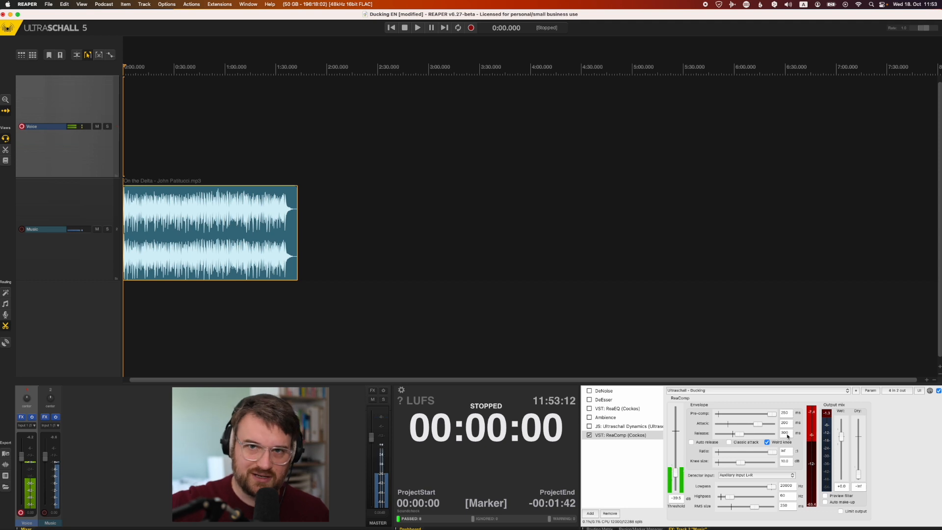
{"action": "left_click", "coordinate": [787, 435]}
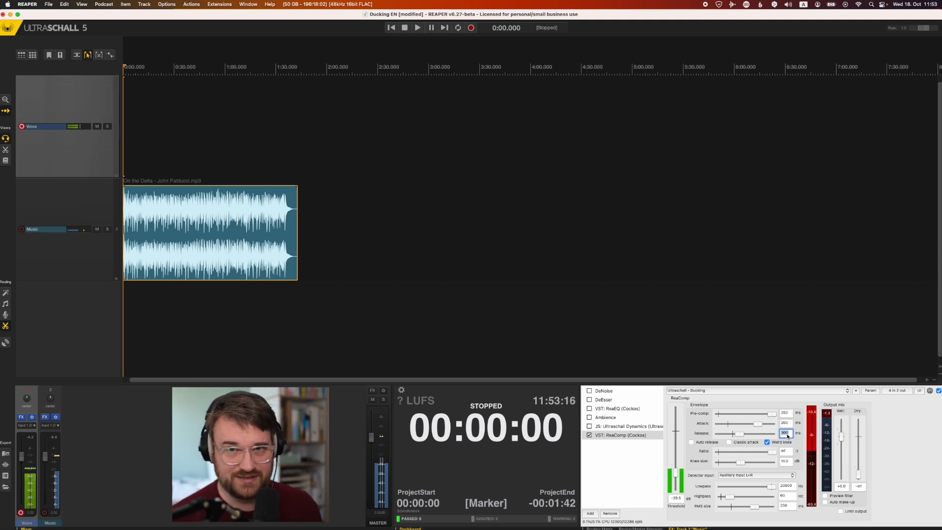
{"action": "type", "text": "70"}
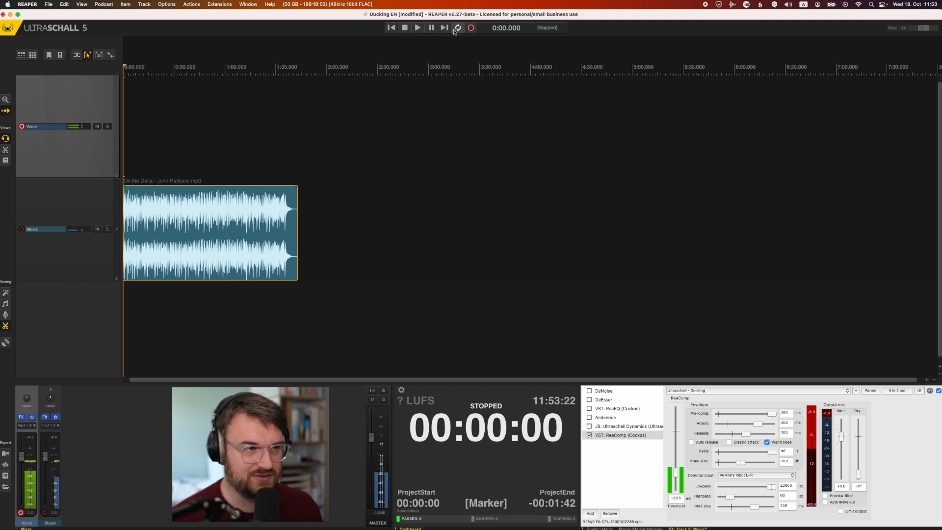
Play the music with the live voice again to hear how the longer release sounds, and stop playback
{"action": "key", "text": "space"}
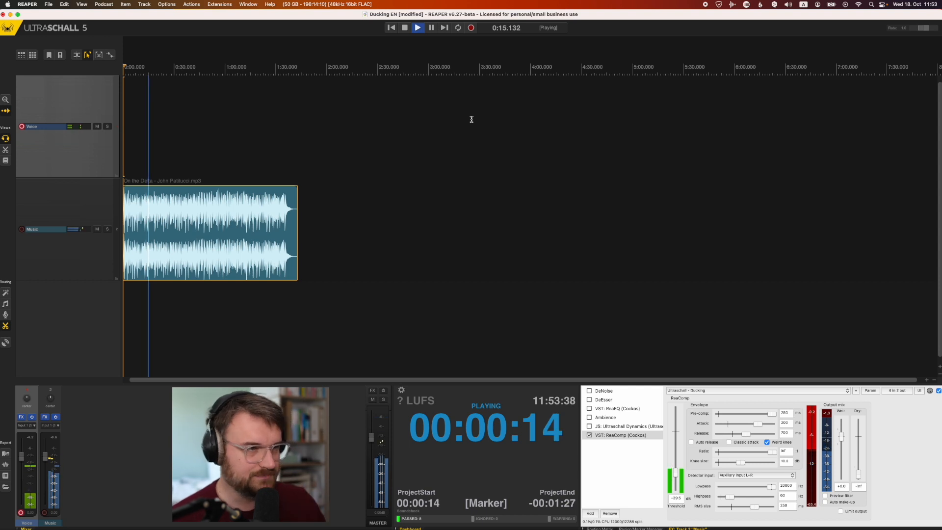
{"action": "left_click", "coordinate": [404, 28]}
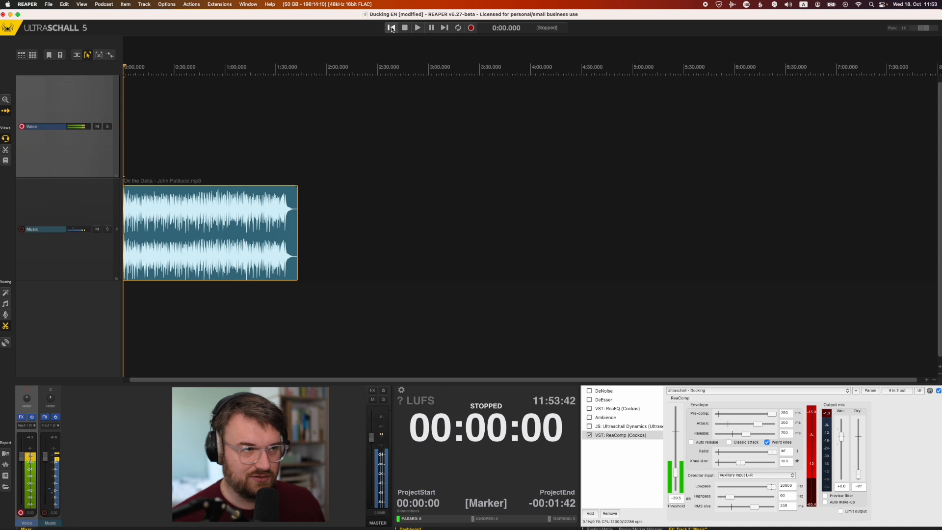
Record about 11 seconds of voice on the Voice track over the music from the project start
{"action": "left_click", "coordinate": [467, 31]}
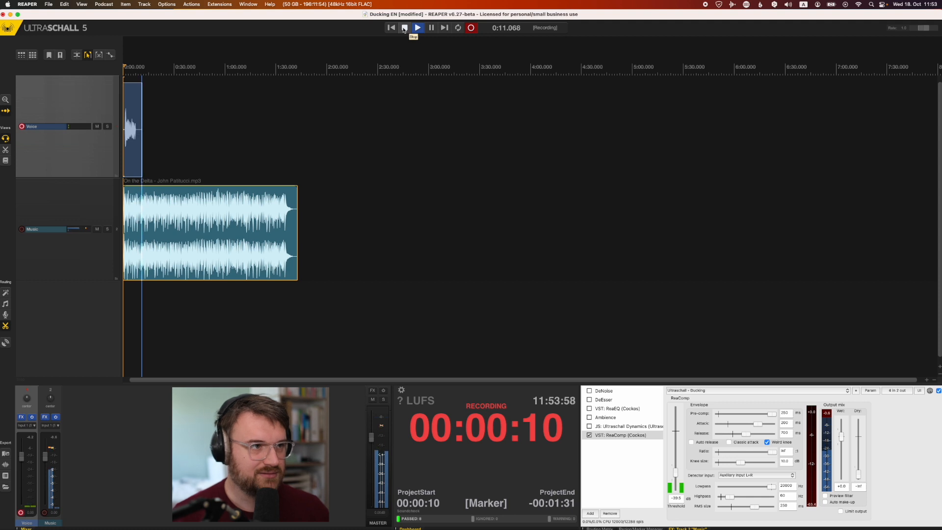
{"action": "left_click", "coordinate": [404, 28]}
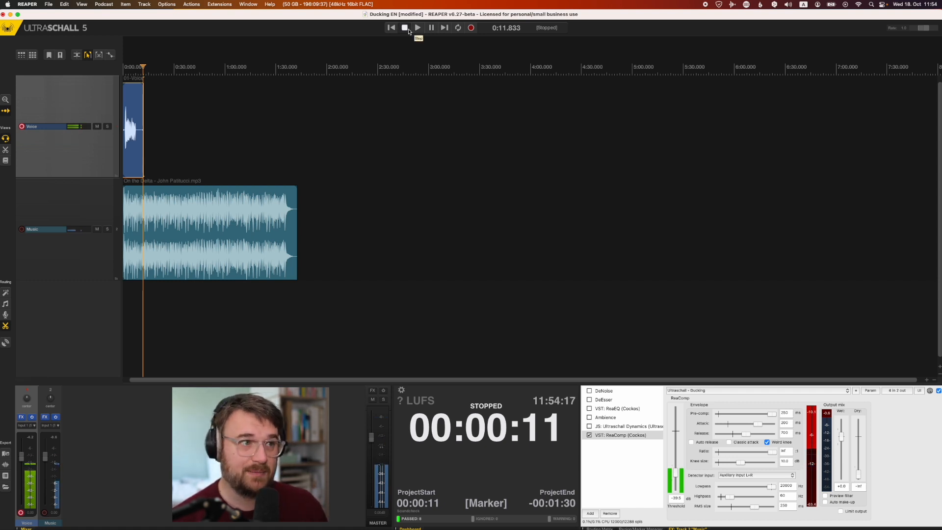
Go back to the project start and prepare all tracks for editing from the Soundcheck prompt
{"action": "left_click", "coordinate": [392, 29]}
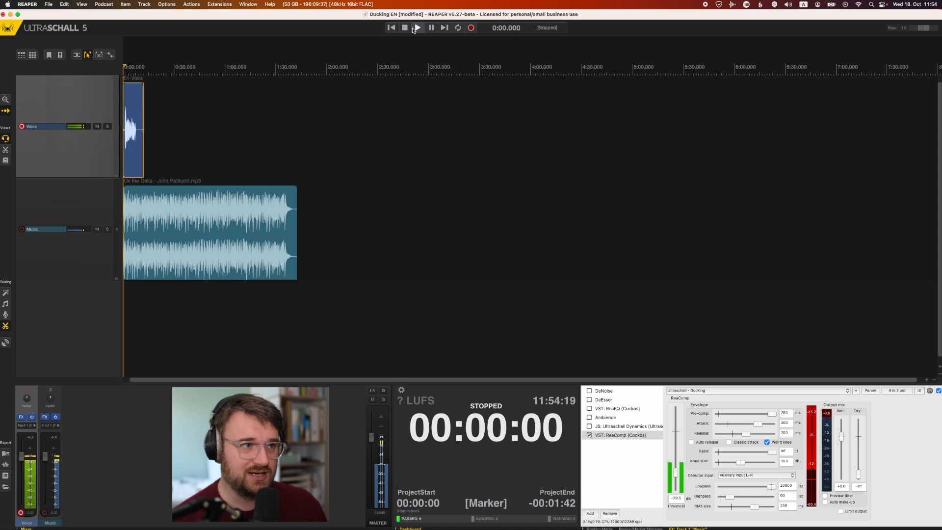
{"action": "left_click", "coordinate": [417, 28]}
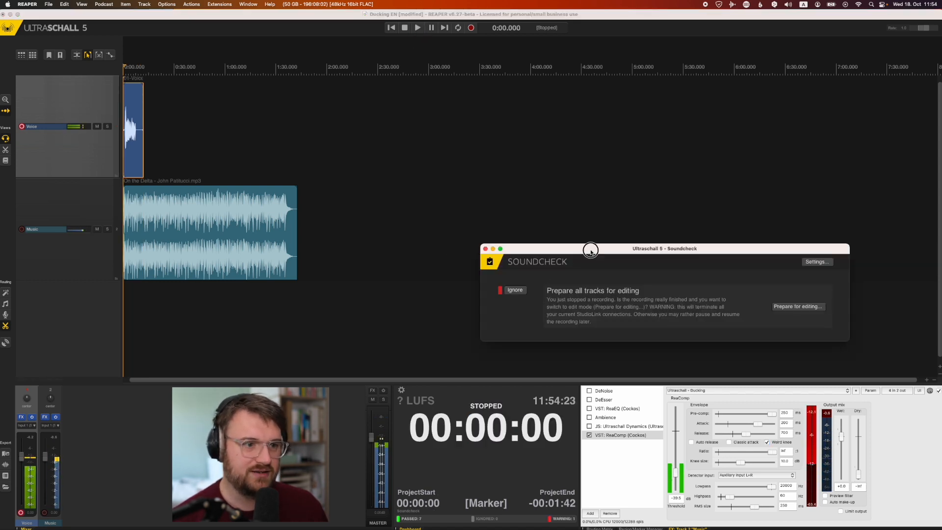
{"action": "left_click_drag", "start_coordinate": [590, 248], "coordinate": [456, 156]}
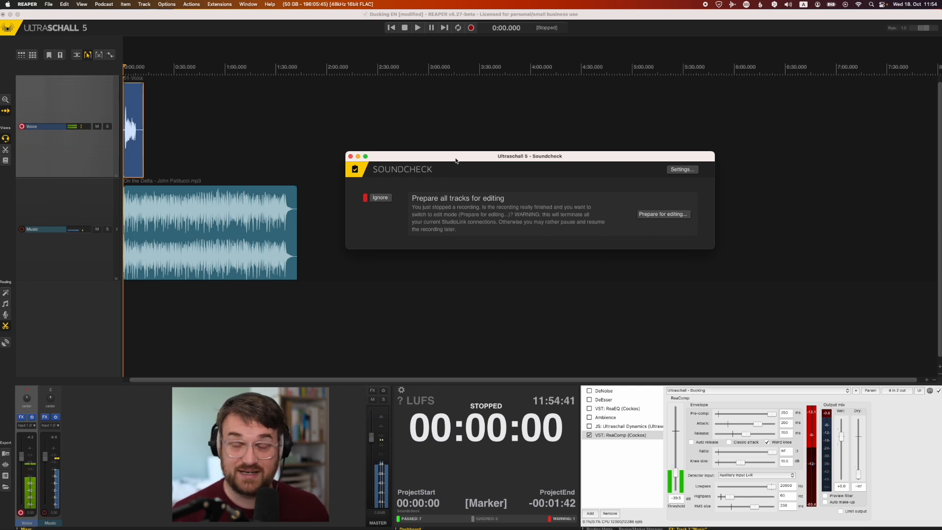
{"action": "left_click", "coordinate": [660, 213]}
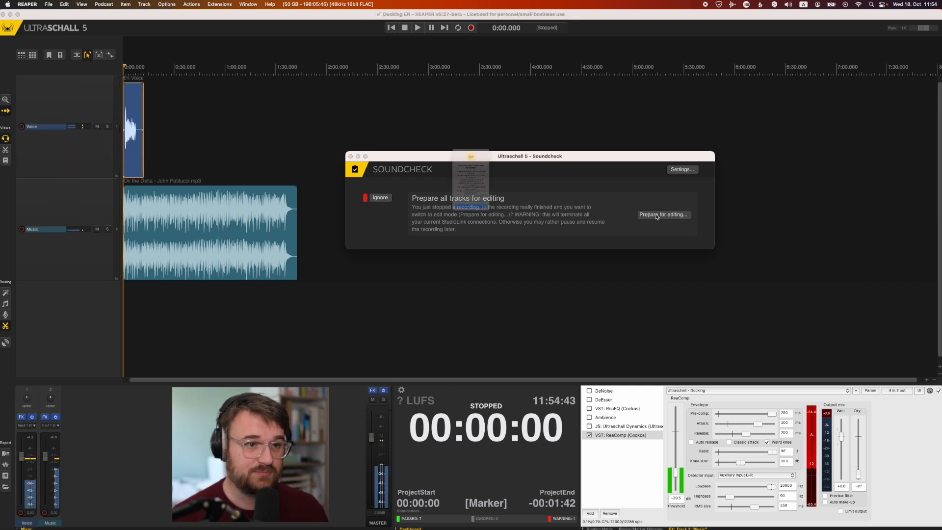
{"action": "left_click", "coordinate": [495, 248]}
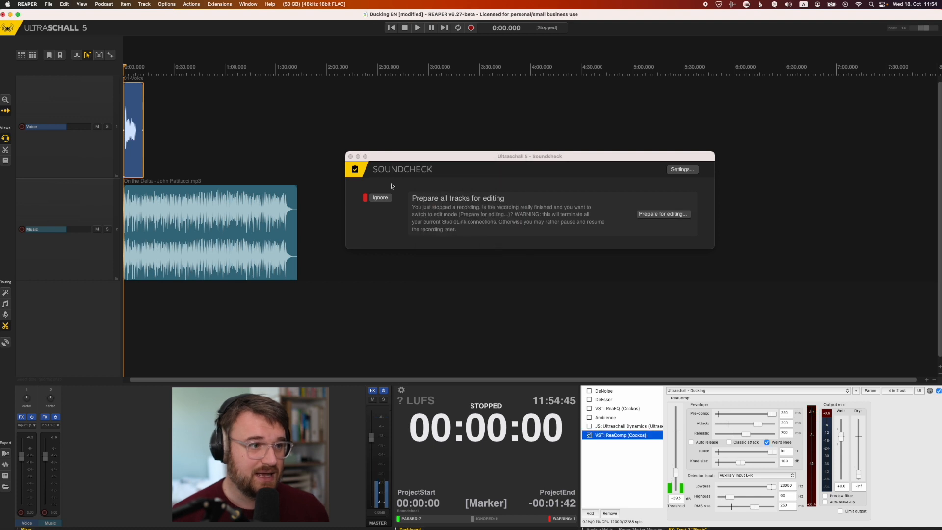
Play back the recorded voice together with the music to check the ducking
{"action": "left_click", "coordinate": [417, 28]}
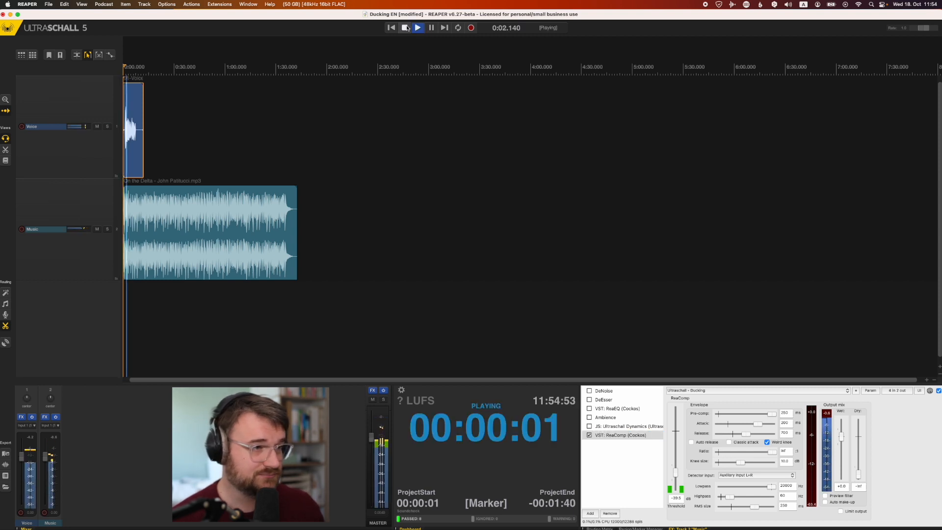
Stop playback and route the Voice track's channels 1/2 to channels 3/4 of the Music track in the routing matrix
{"action": "left_click", "coordinate": [405, 28]}
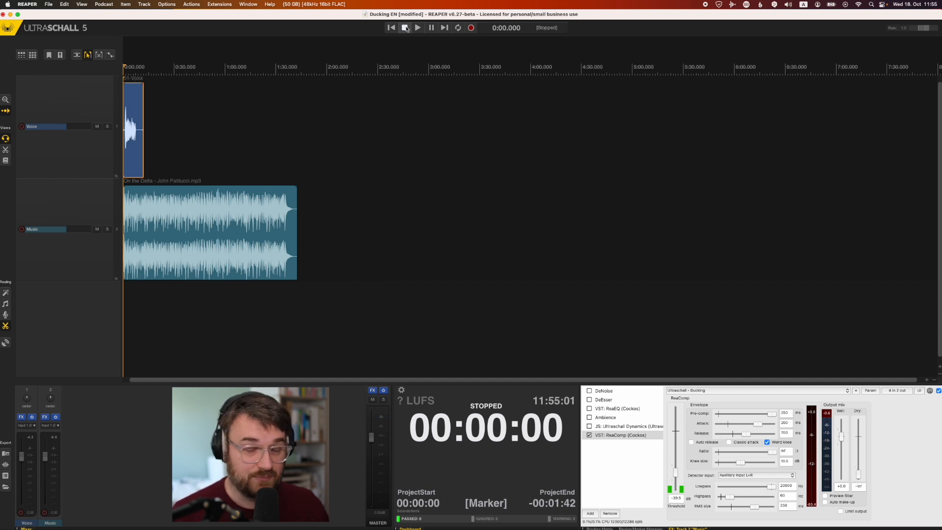
{"action": "key", "text": "alt+r"}
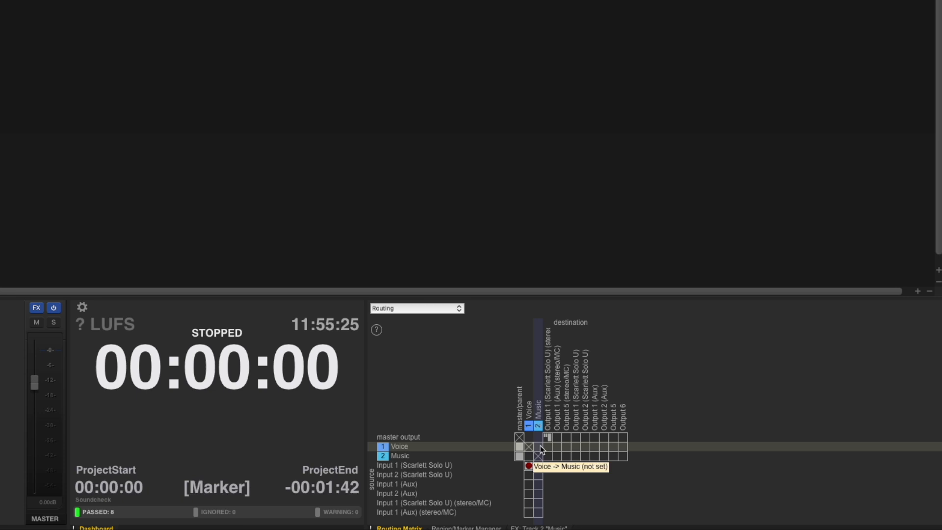
{"action": "left_click", "coordinate": [539, 447]}
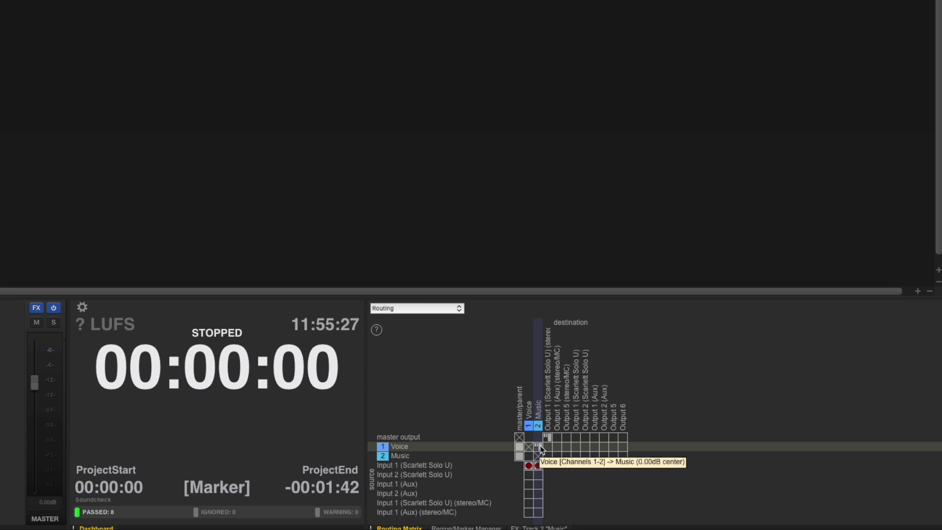
{"action": "right_click", "coordinate": [539, 446]}
{"action": "left_click", "coordinate": [636, 437]}
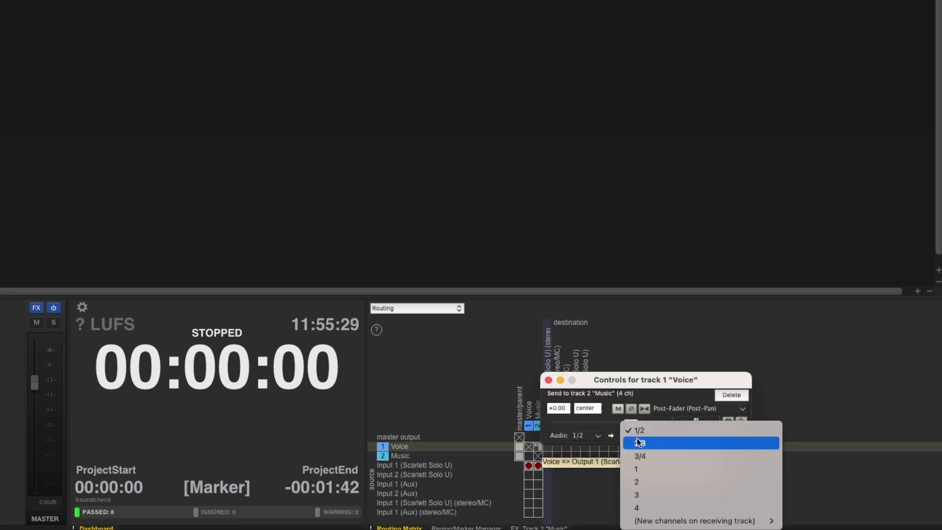
{"action": "left_click", "coordinate": [659, 457]}
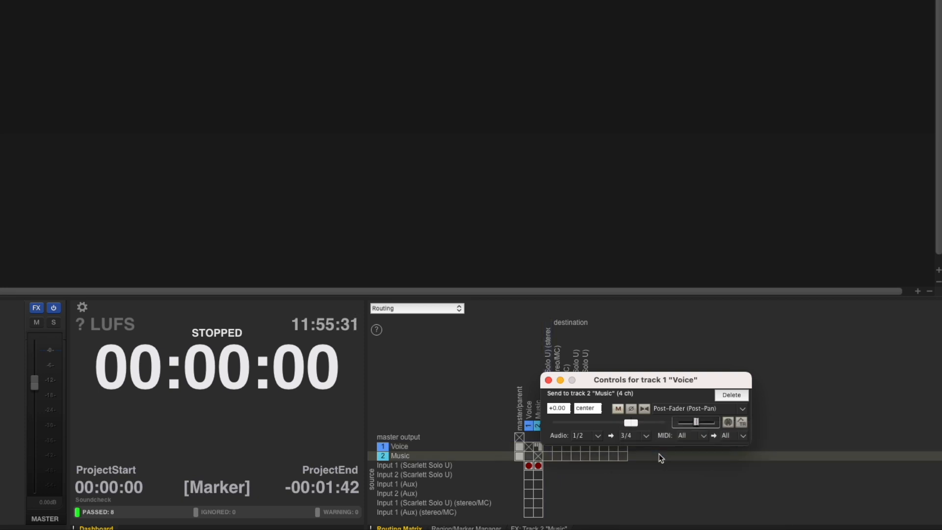
{"action": "left_click", "coordinate": [548, 380]}
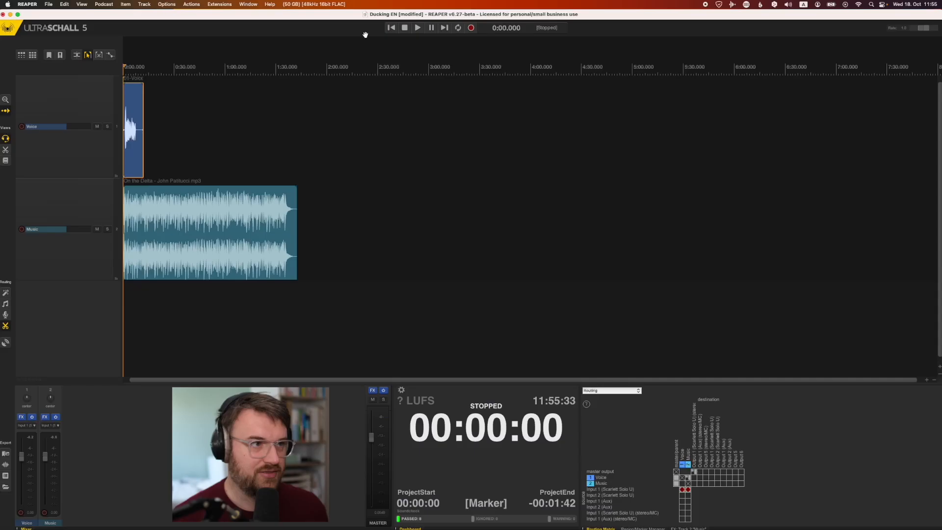
Play the recorded voice with the music to check the ducking through the Voice-to-Music send, and stop playback
{"action": "key", "text": "space"}
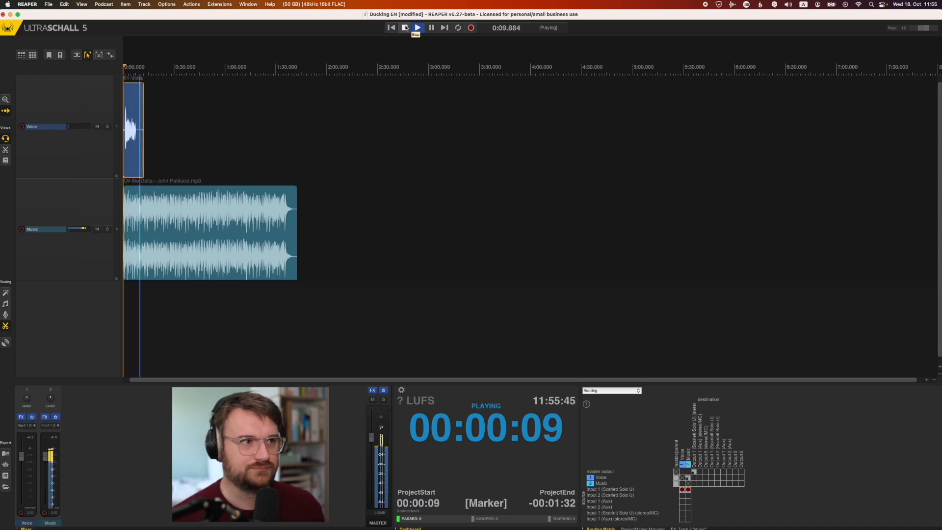
{"action": "left_click", "coordinate": [406, 28]}
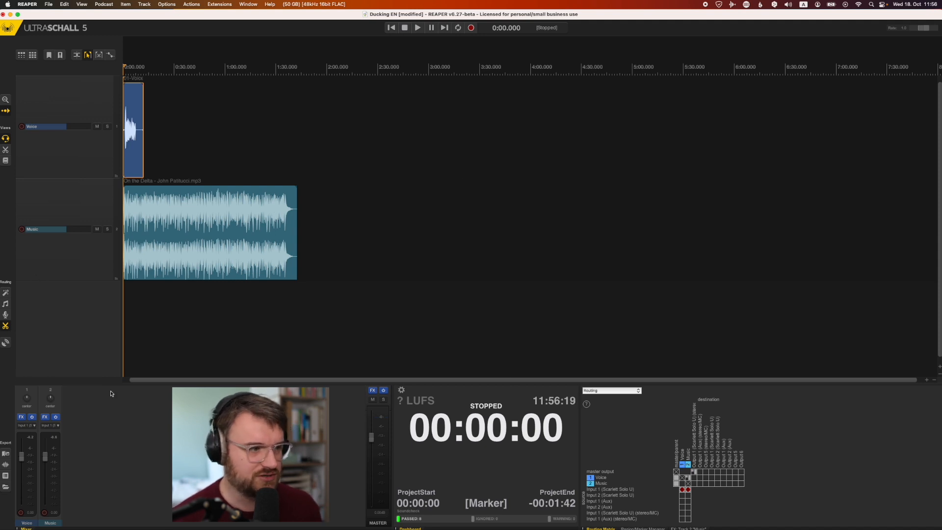
Set the release of the ReaComp ducking effect on the Music track to 300 ms
{"action": "left_click", "coordinate": [45, 416]}
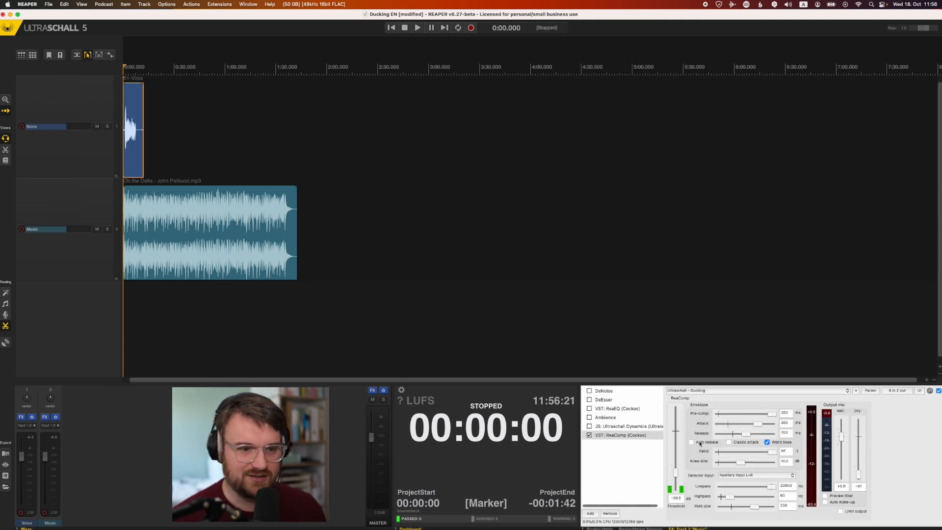
{"action": "left_click", "coordinate": [785, 432]}
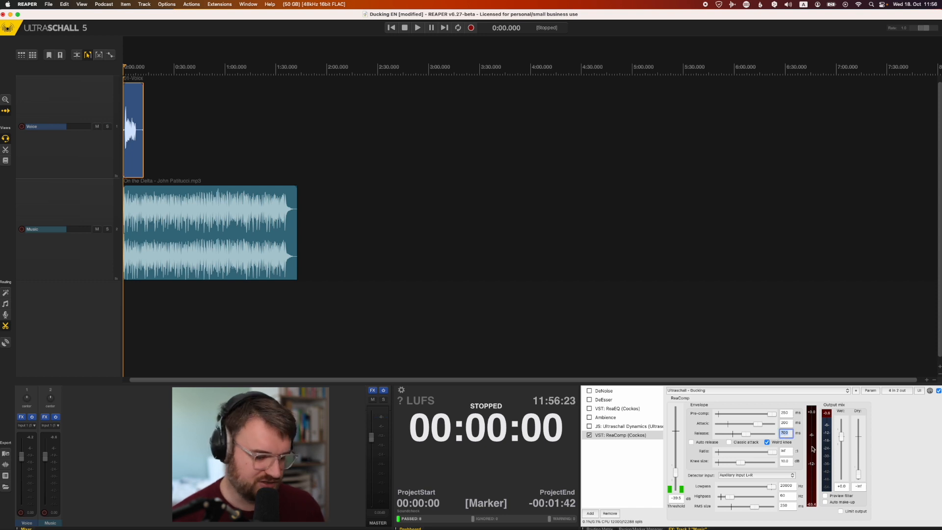
{"action": "type", "text": "300"}
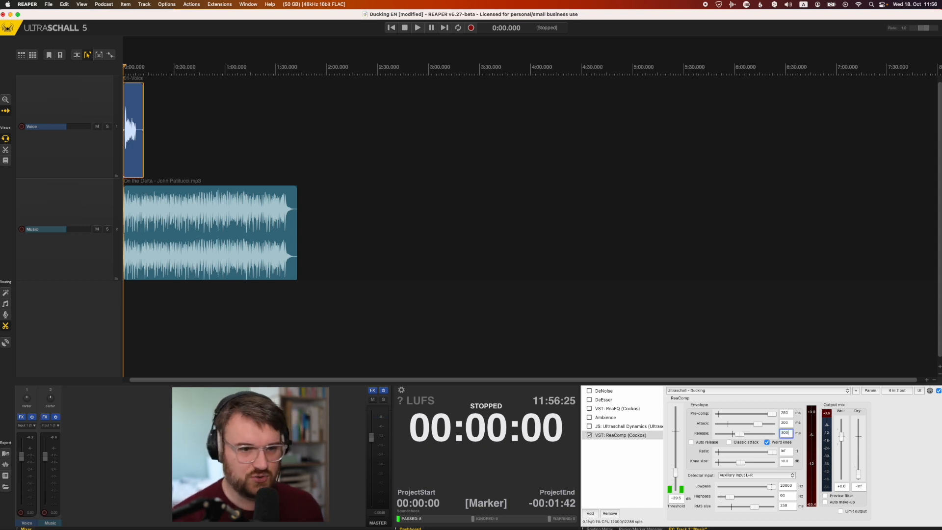
{"action": "key", "text": "Return"}
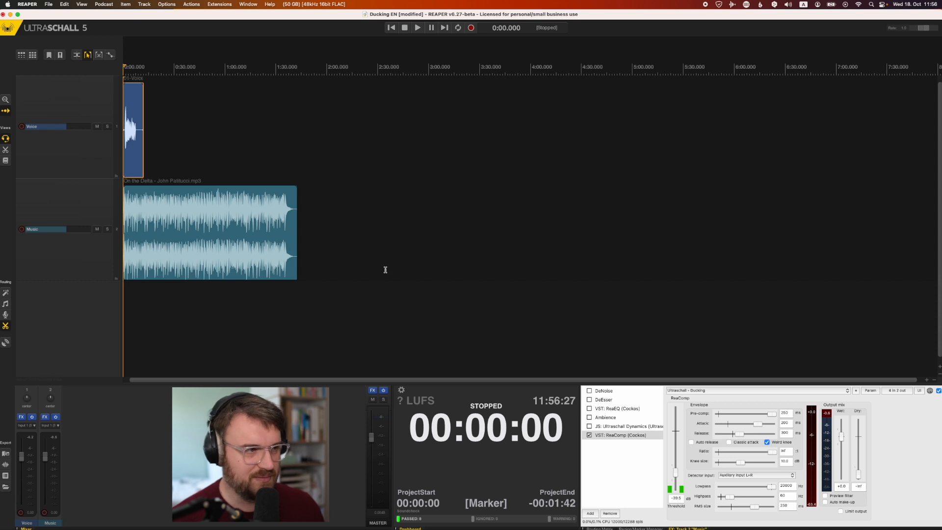